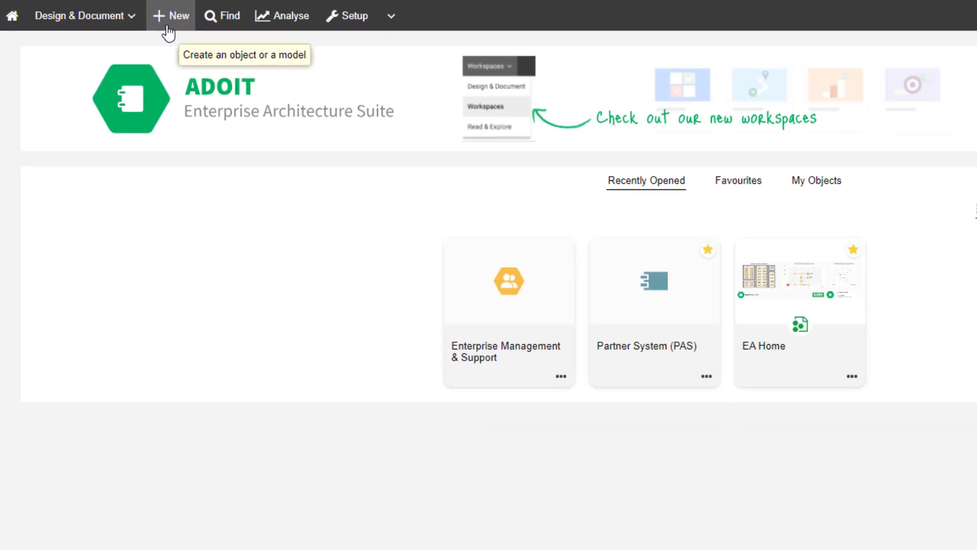
# Create an Application Component named "CRM System" with the description "The CRM System contains all customer relevant information.".
pyautogui.click(210, 30)
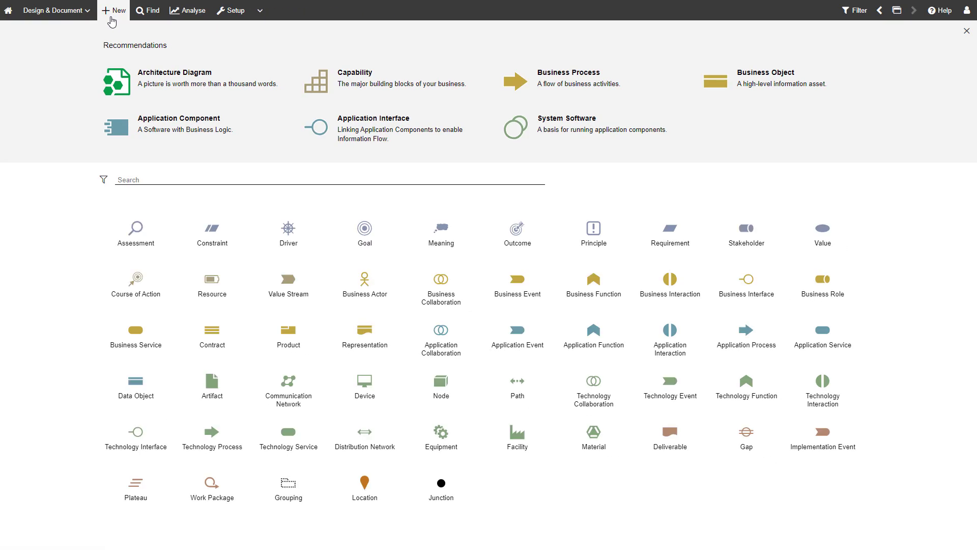
pyautogui.click(232, 137)
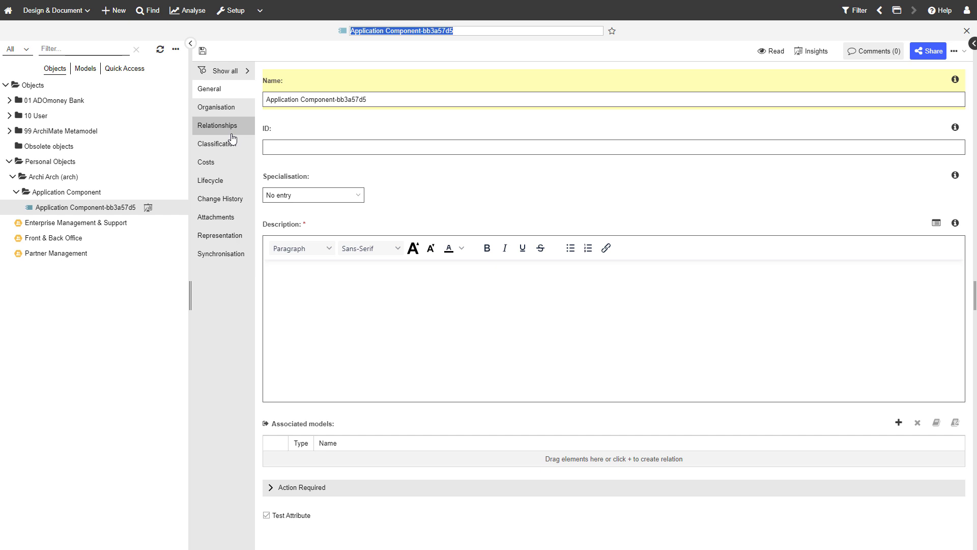
pyautogui.write('CRM System')
pyautogui.click(316, 287)
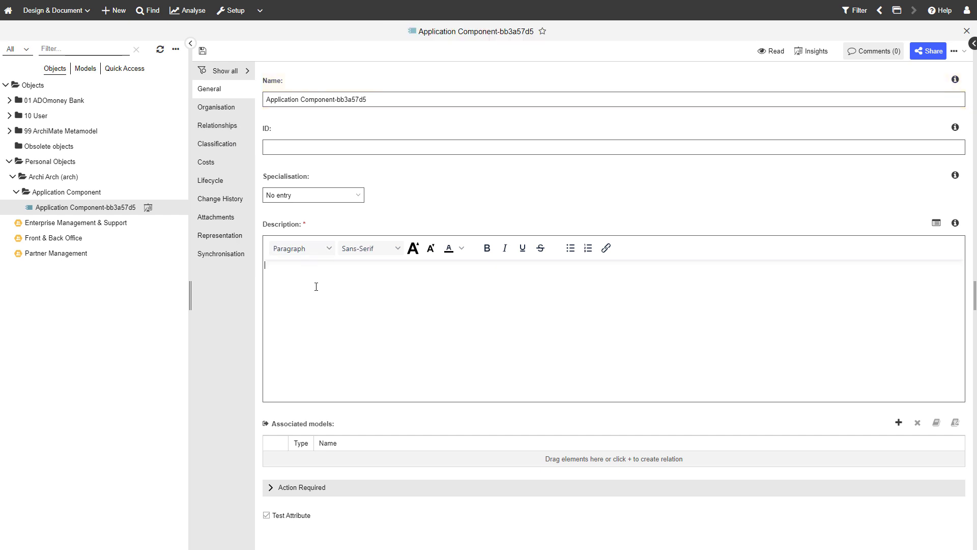
pyautogui.write('The CRM Syste')
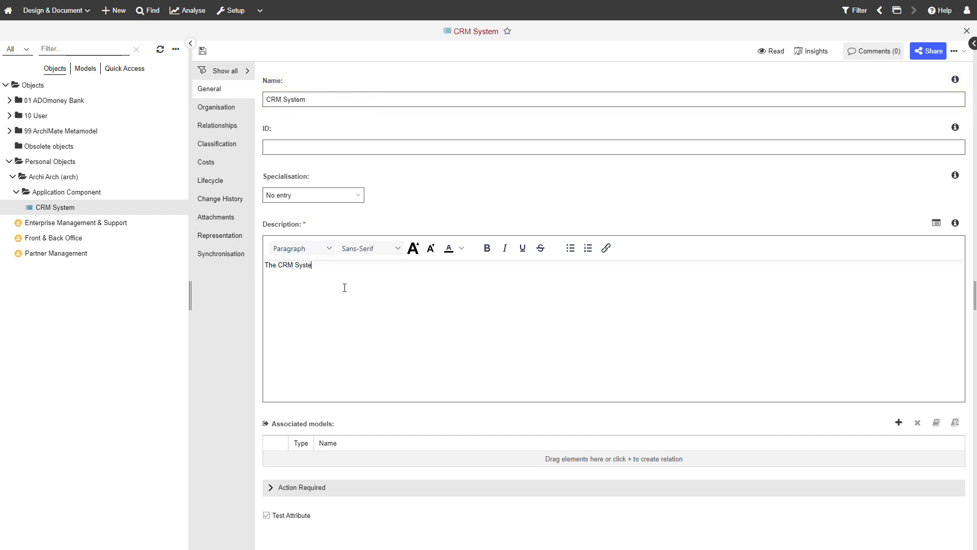
pyautogui.write('m contains all customer relevant information.')
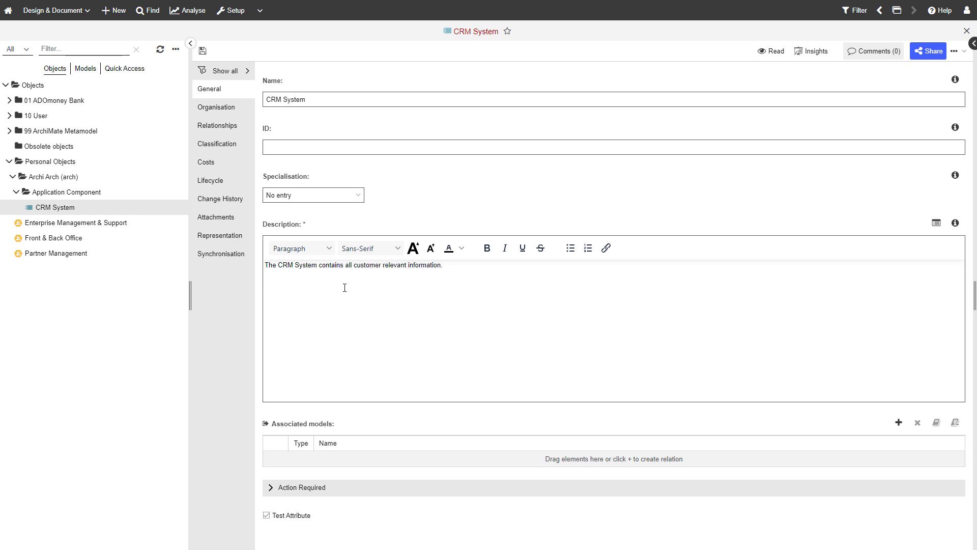
# Assign the existing owner user from the 10 User group as the CRM System's responsible business actor.
pyautogui.click(244, 116)
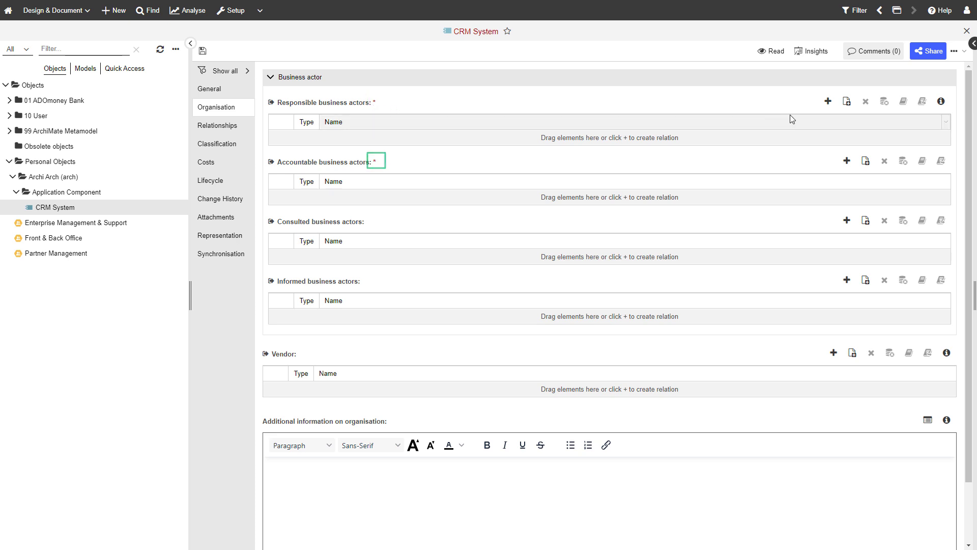
pyautogui.click(831, 109)
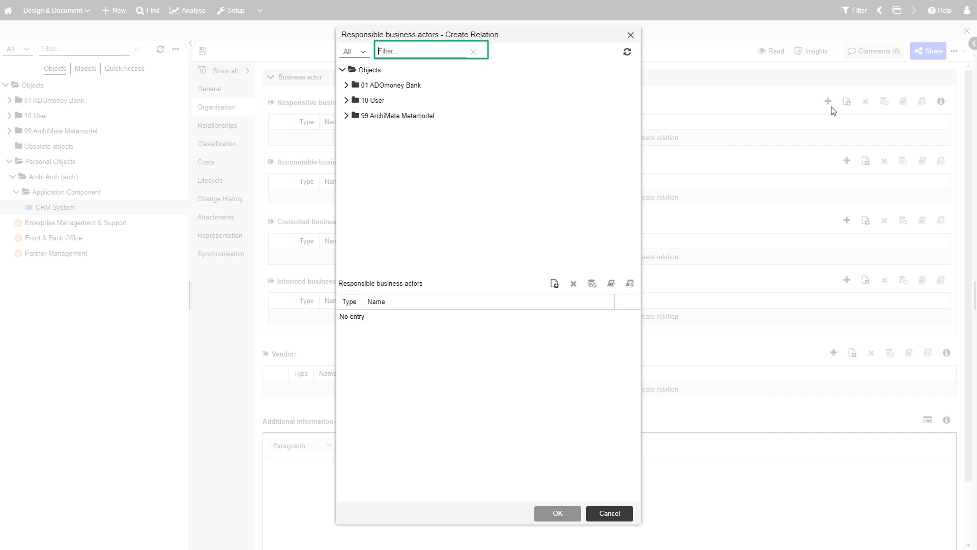
pyautogui.write('Owen')
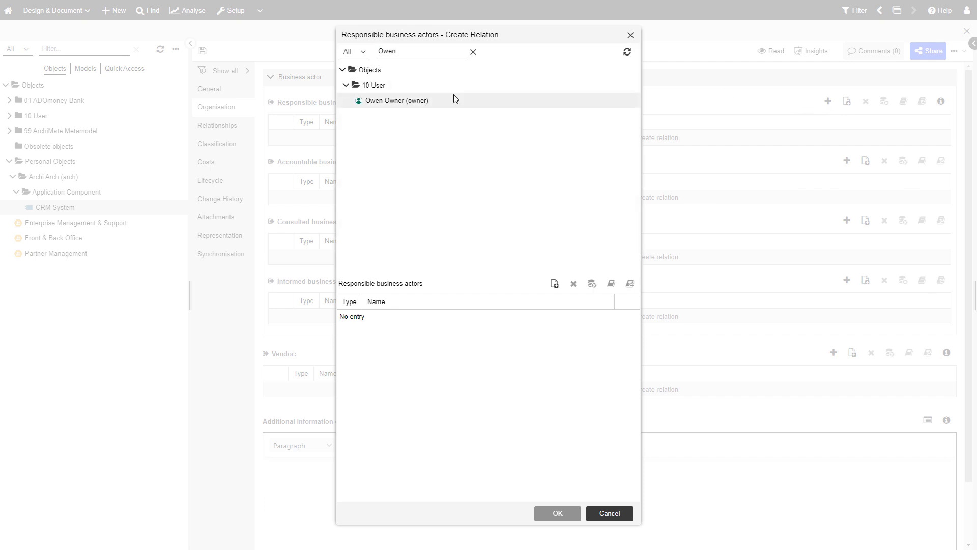
pyautogui.click(424, 101)
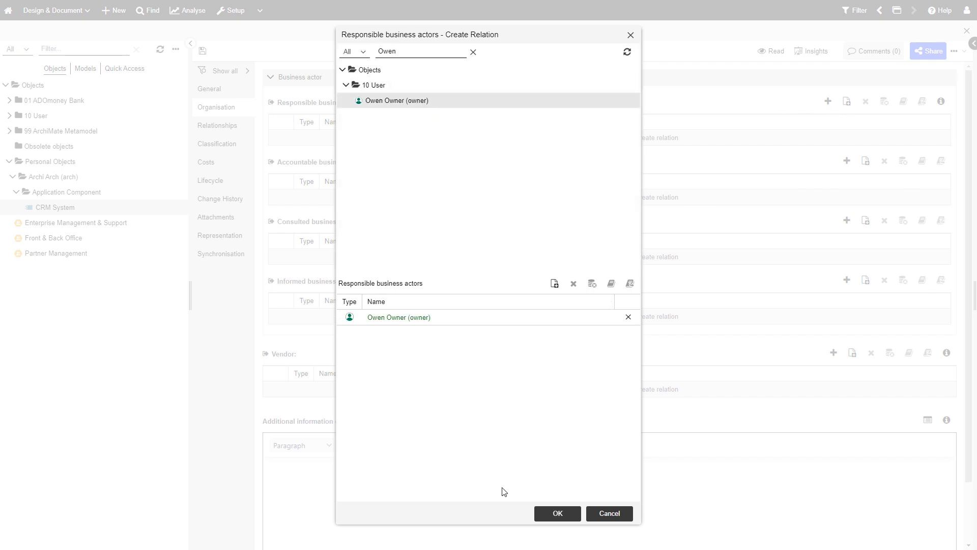
pyautogui.click(557, 513)
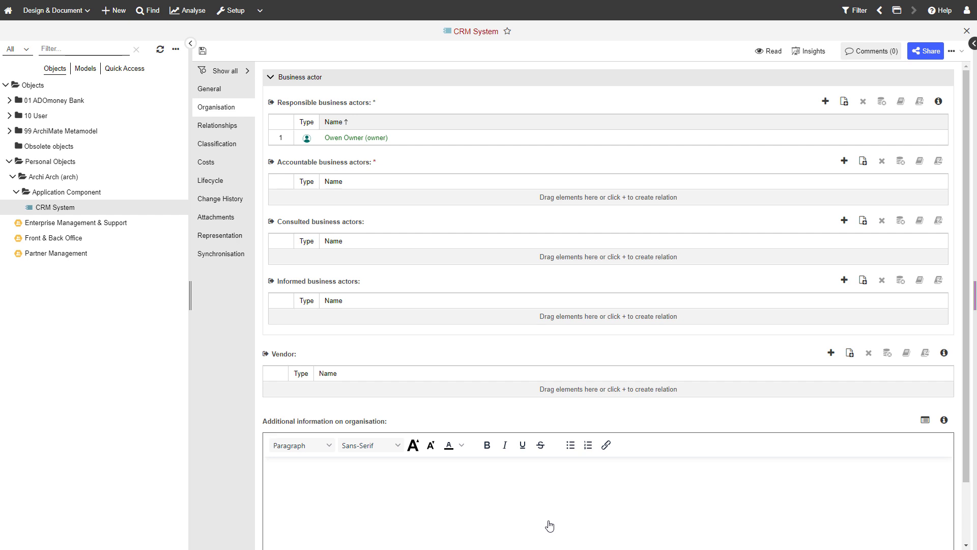
# Create a new accountable business actor for the CRM System, entering the person's full name and choosing 10 User as target group.
pyautogui.click(861, 164)
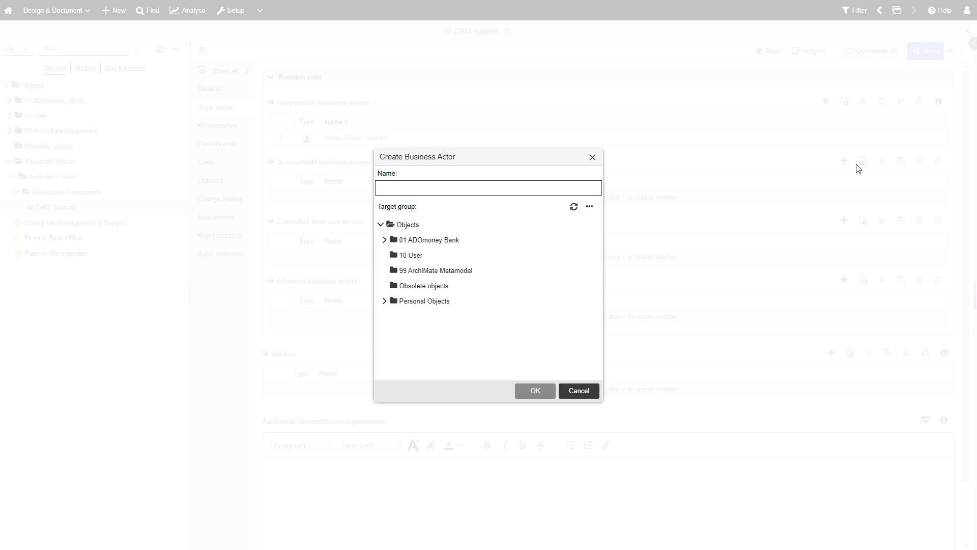
pyautogui.write('Max Mustermann')
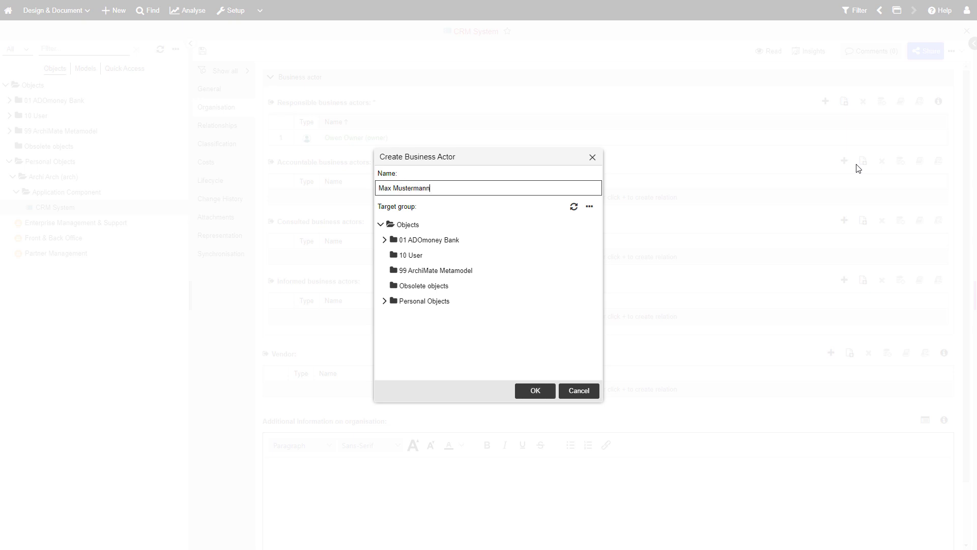
pyautogui.click(459, 260)
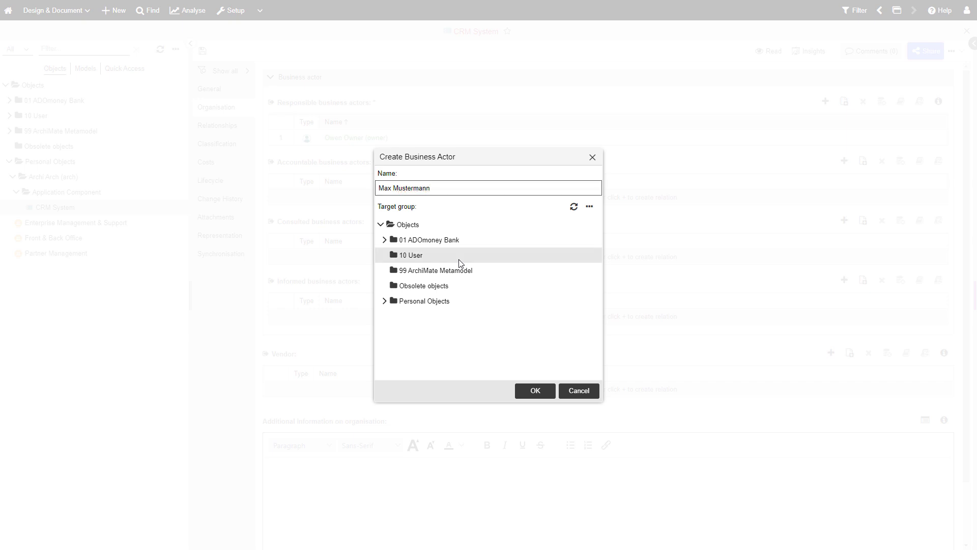
pyautogui.click(535, 391)
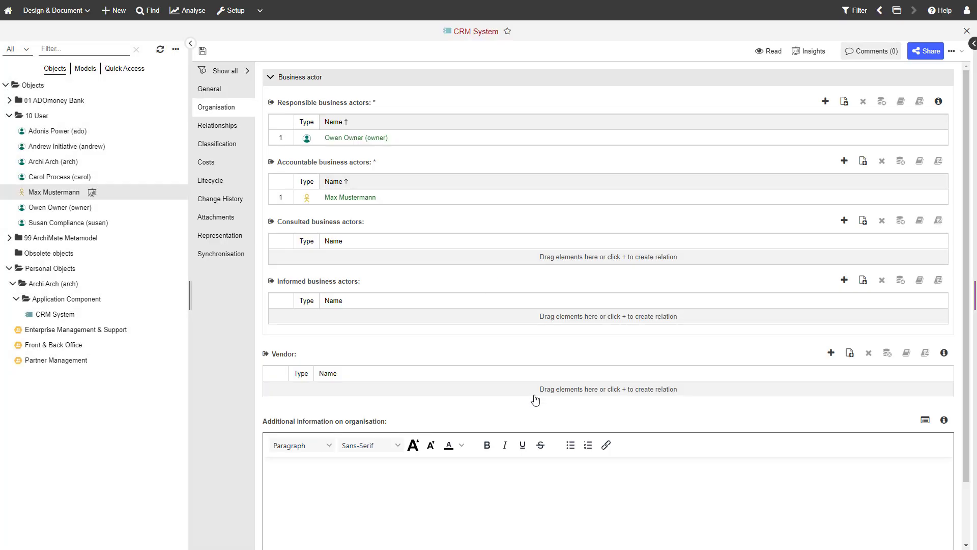
# Save the CRM System under 01 ADOmoney Bank, 02 EAM, 03 Information System Architecture, 01 Applications, and close it.
pyautogui.click(203, 52)
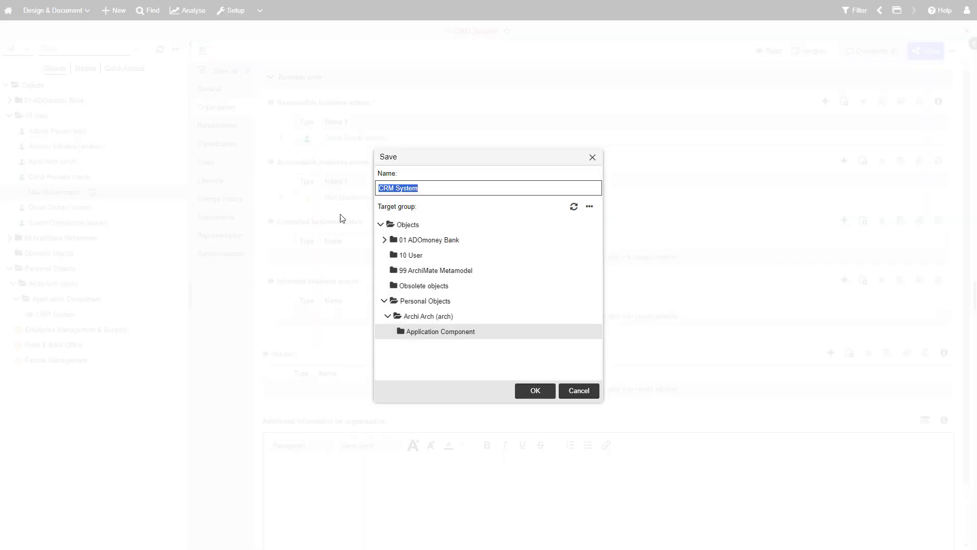
pyautogui.click(385, 240)
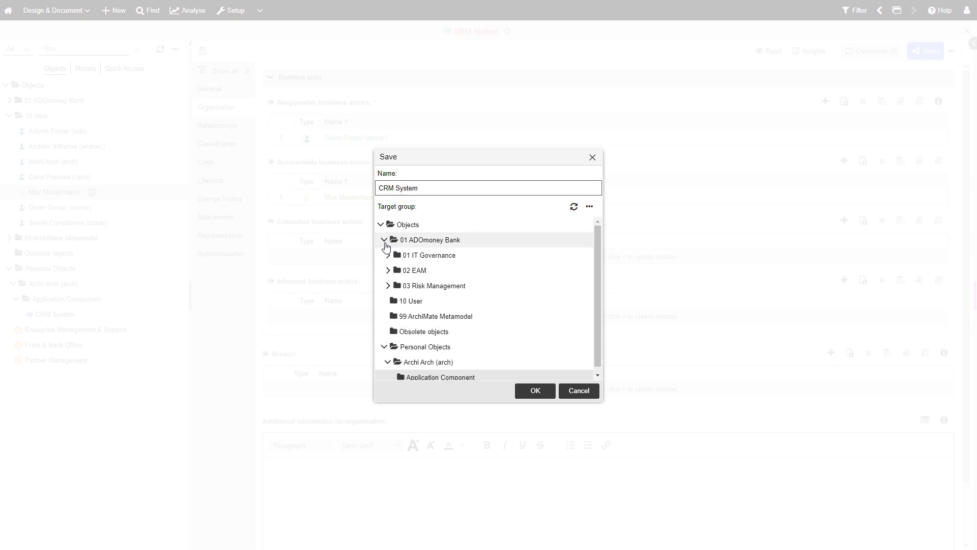
pyautogui.click(388, 271)
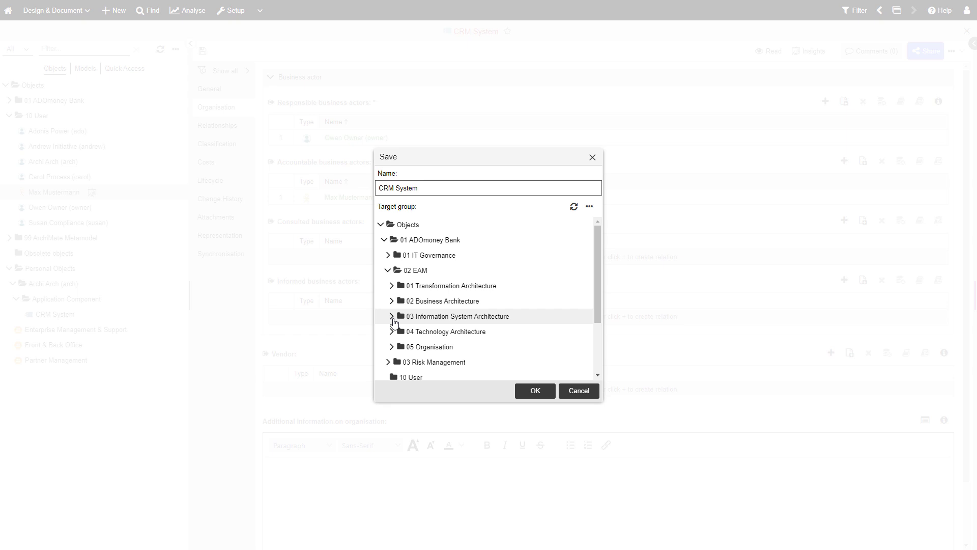
pyautogui.click(393, 319)
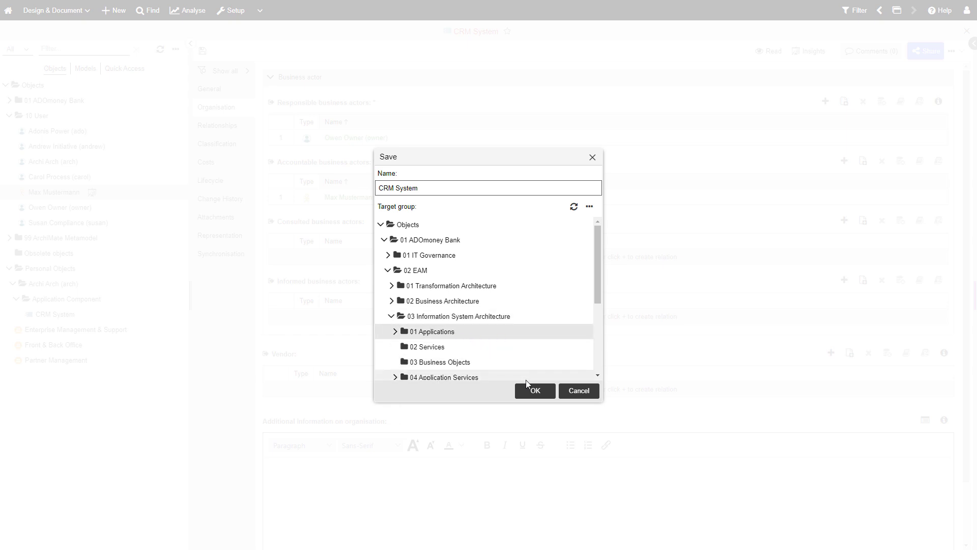
pyautogui.click(535, 391)
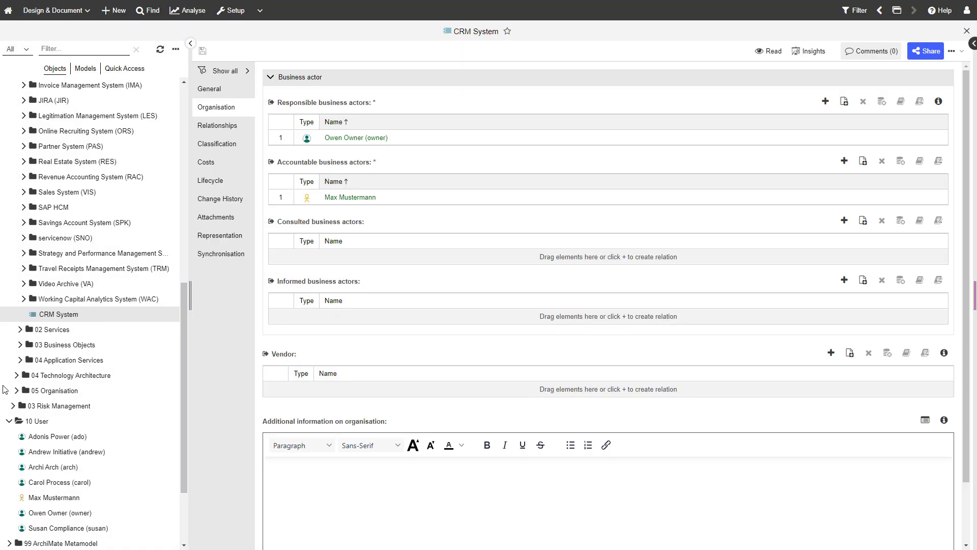
pyautogui.click(967, 32)
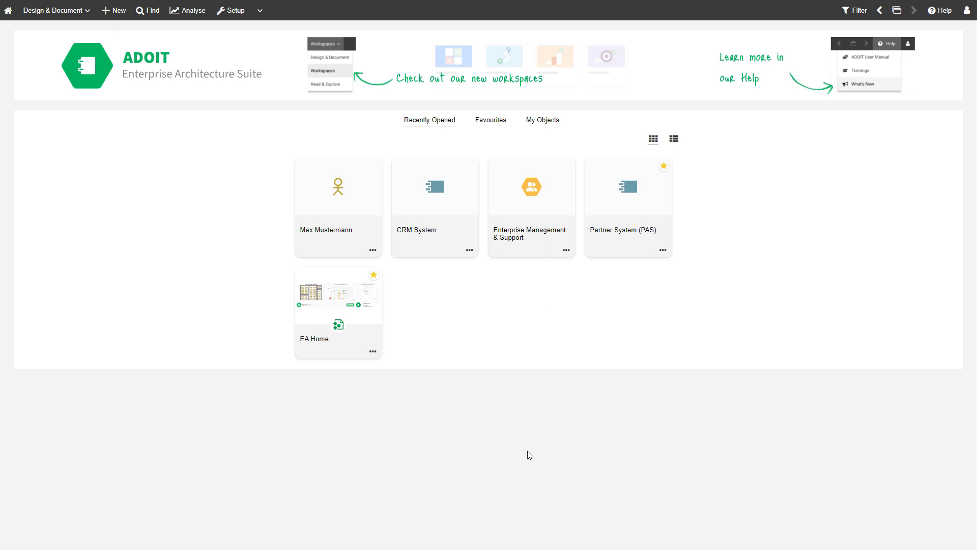
# Create a new Application Component directly in the 01 Applications group of the object catalogue.
pyautogui.click(148, 19)
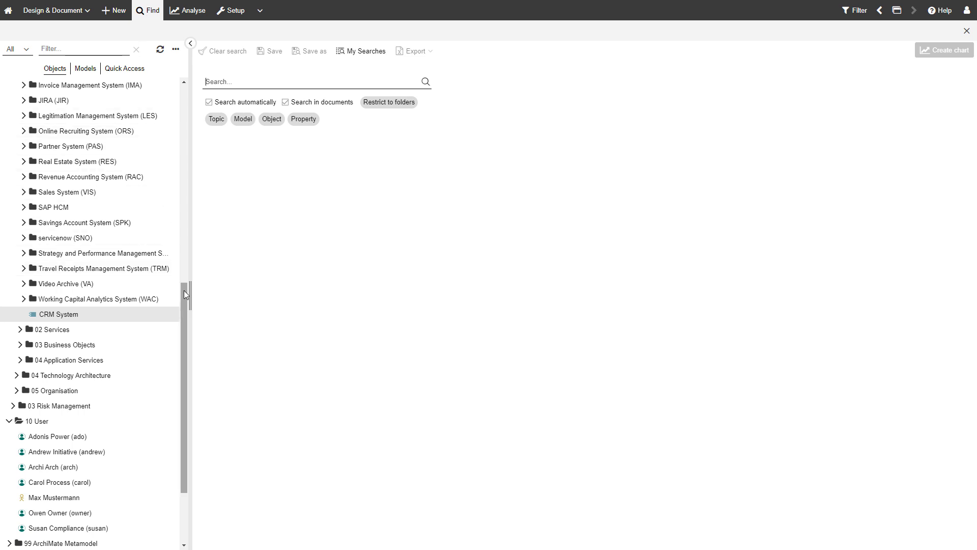
pyautogui.moveTo(185, 290); pyautogui.dragTo(178, 89)
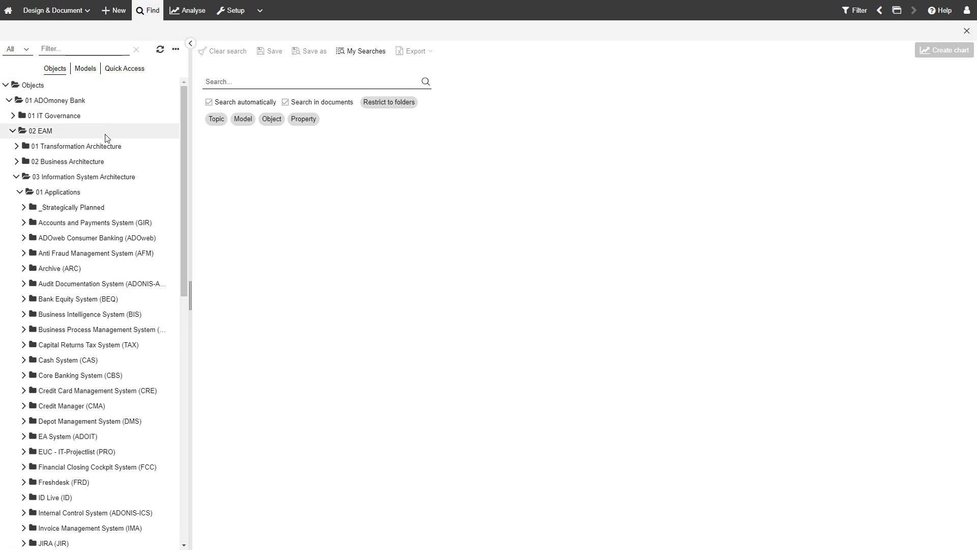
pyautogui.rightClick(117, 197)
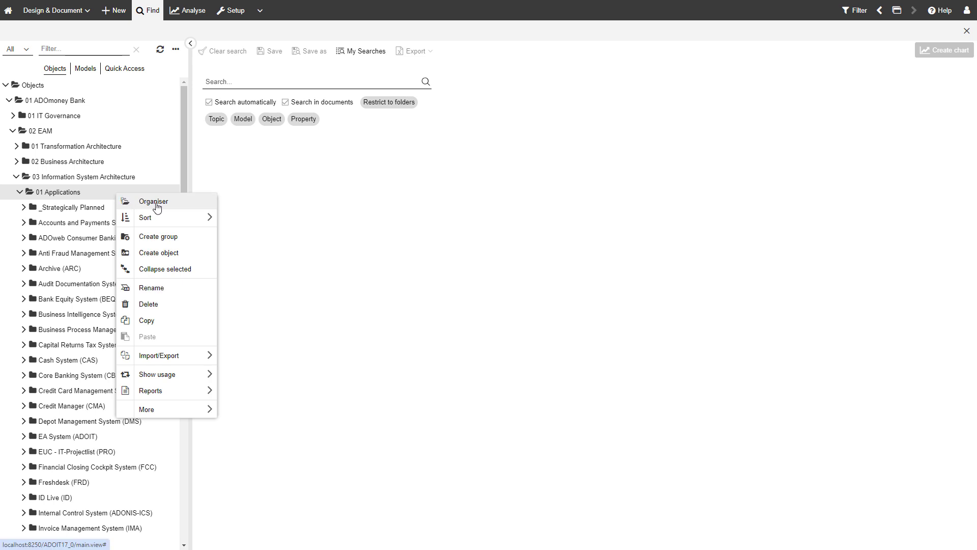
pyautogui.click(194, 260)
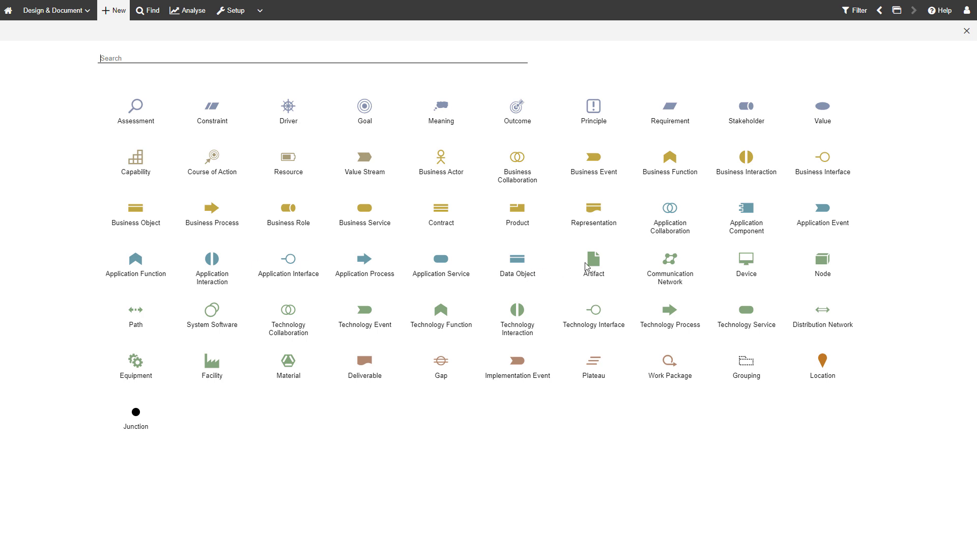
pyautogui.click(747, 227)
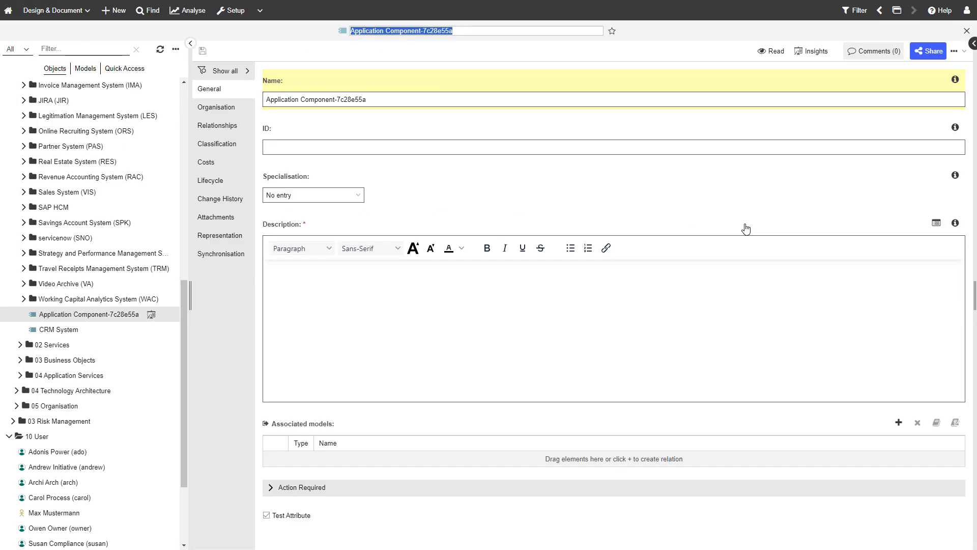
# Name the new component "Replacing Application" and enter the description "This Application replaces the CRM System.".
pyautogui.write('Replacing ')
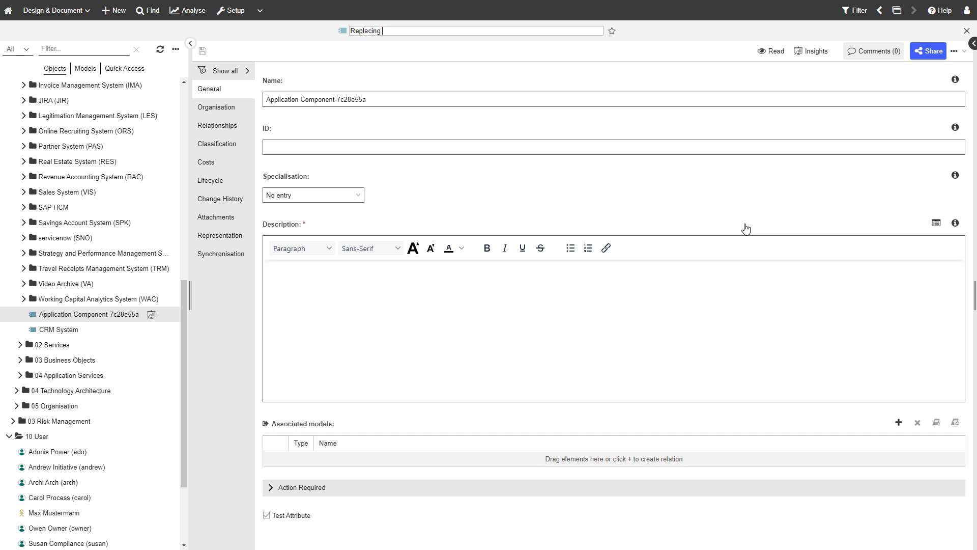
pyautogui.write('Application')
pyautogui.click(606, 290)
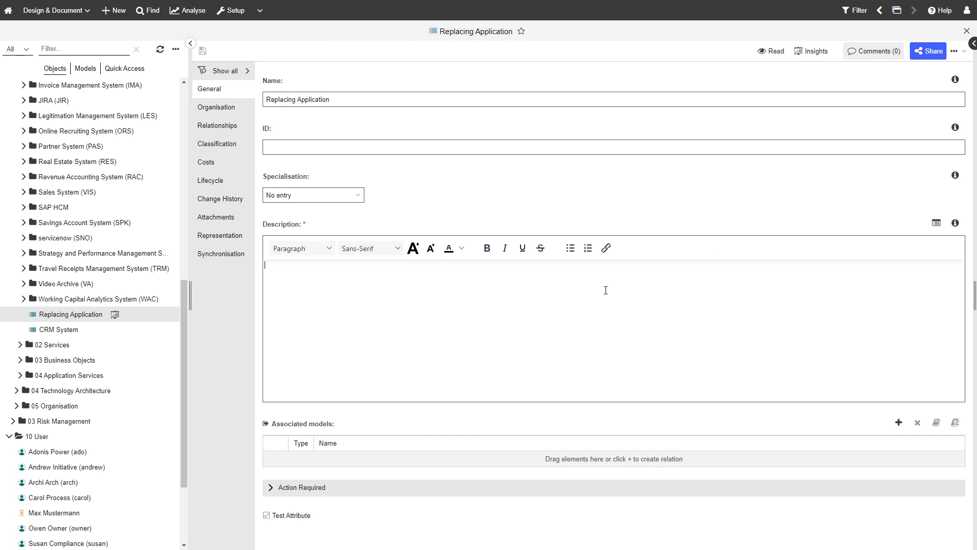
pyautogui.write('This Application replaces the CRM System.')
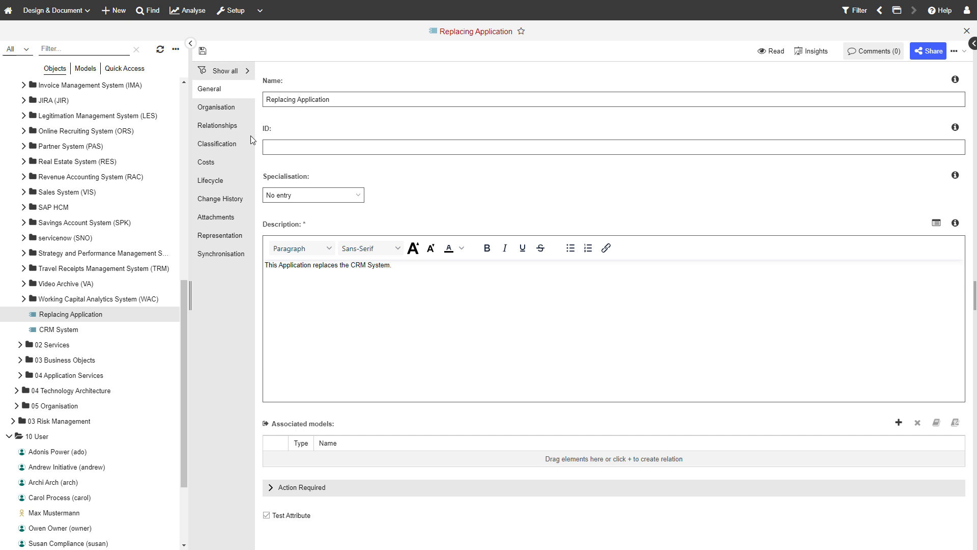
# Assign the existing owner user as the Replacing Application's responsible business actor.
pyautogui.click(218, 107)
pyautogui.click(828, 102)
pyautogui.write('Oe')
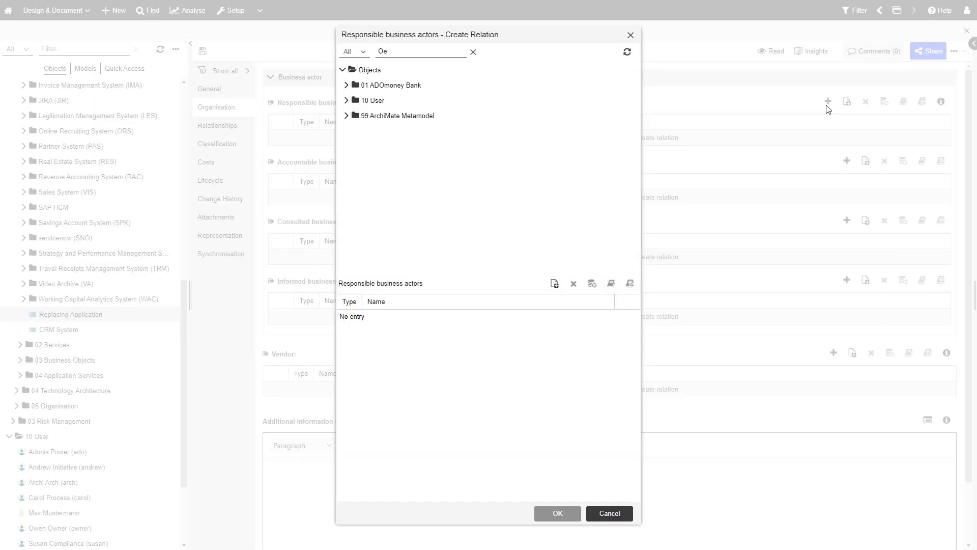
pyautogui.doubleClick(511, 102)
pyautogui.click(558, 513)
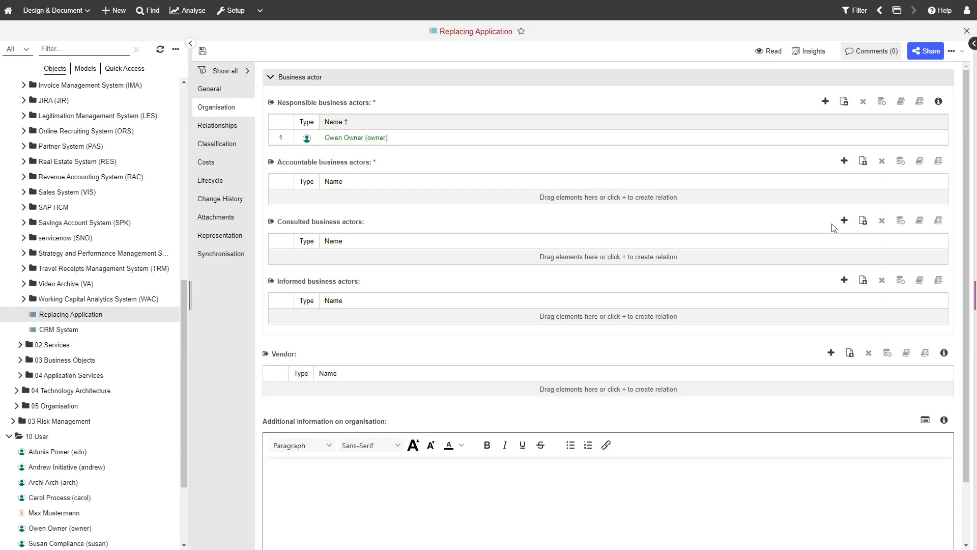
# Assign the business actor created for the CRM System as the Replacing Application's accountable business actor and save the component.
pyautogui.click(845, 161)
pyautogui.write('Max')
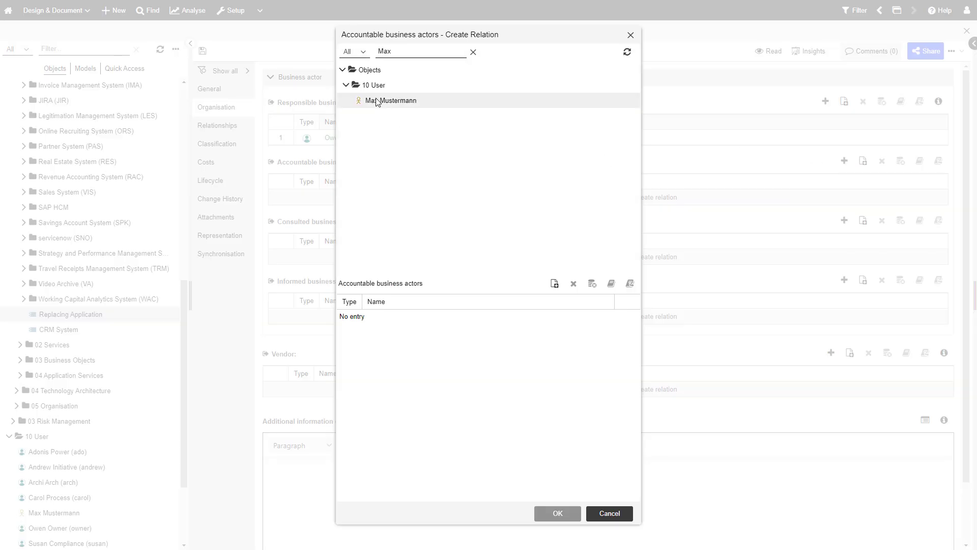
pyautogui.doubleClick(376, 100)
pyautogui.click(540, 515)
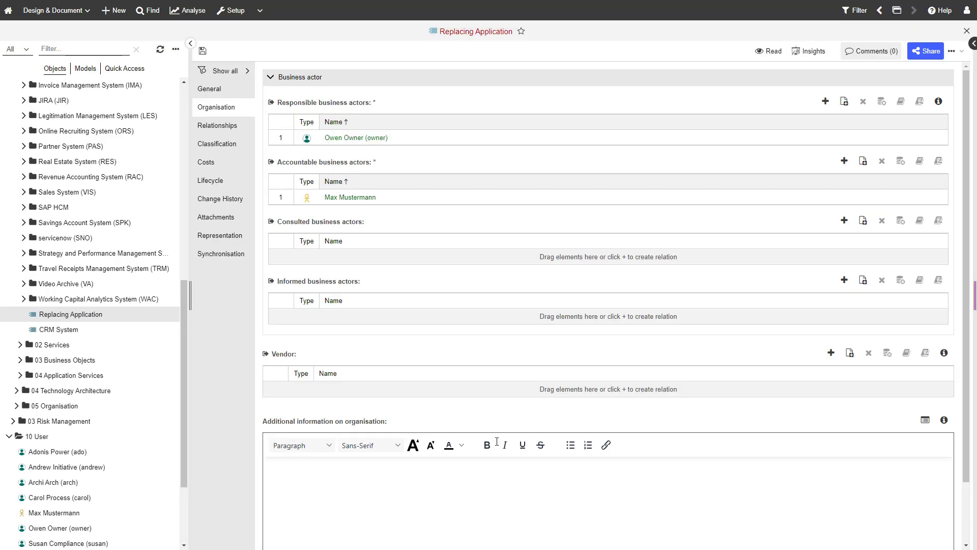
pyautogui.click(202, 51)
pyautogui.click(202, 52)
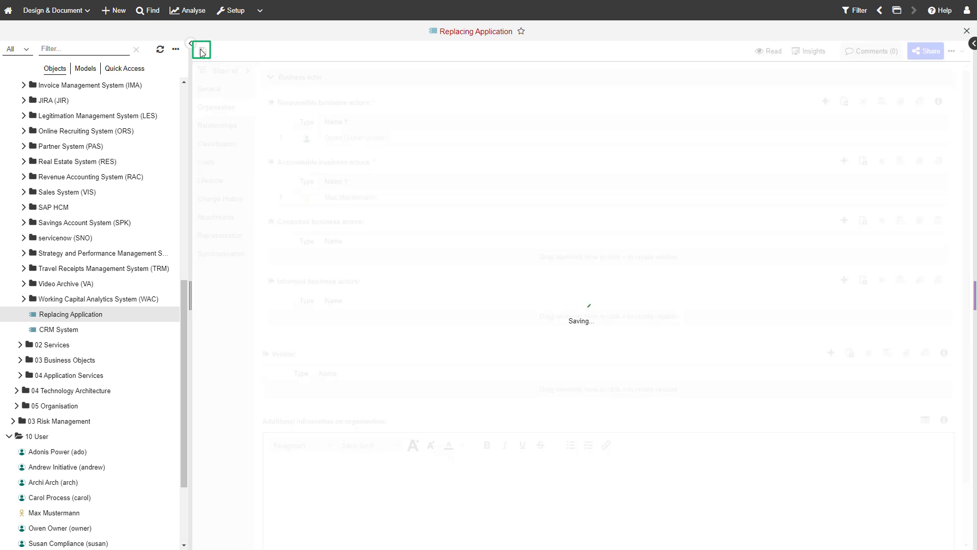